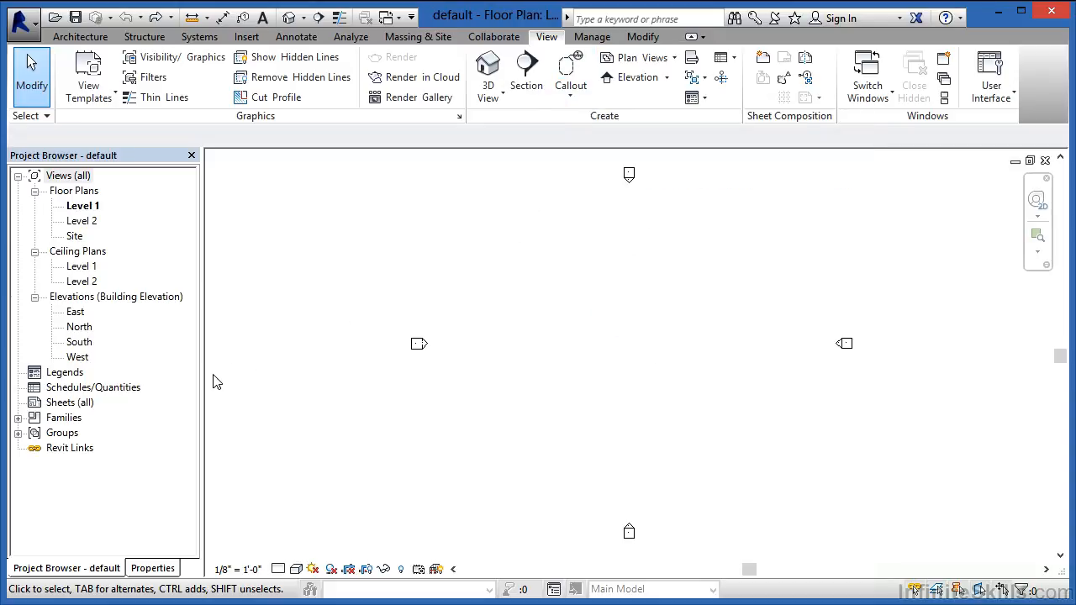
Step: Open the Callout Head family from the project's annotation symbols for editing
{"action": "left_click", "coordinate": [17, 418]}
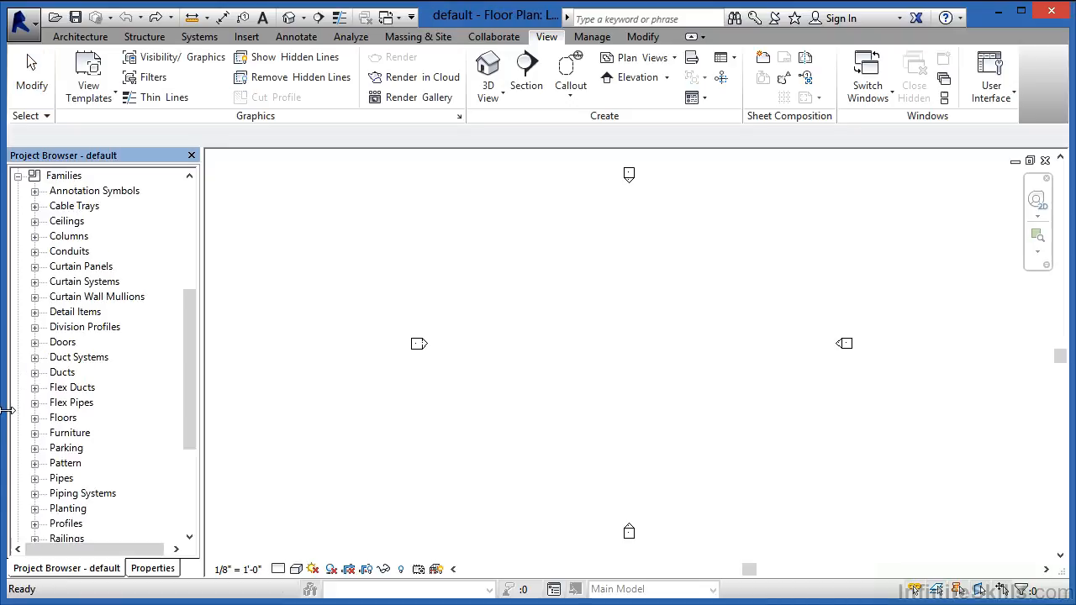
{"action": "left_click", "coordinate": [35, 191]}
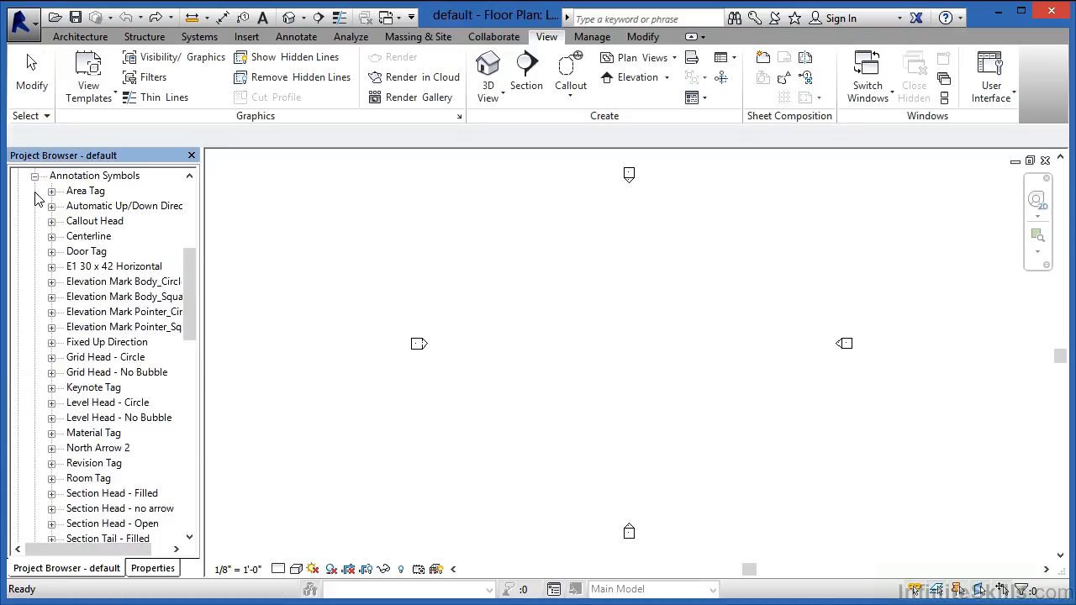
{"action": "left_click", "coordinate": [94, 222]}
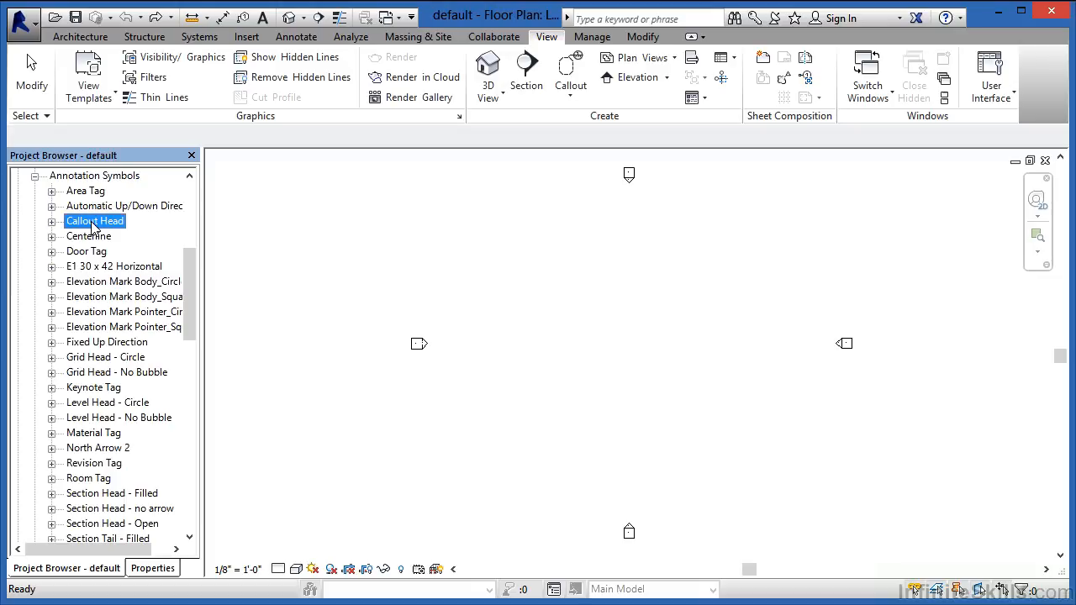
{"action": "right_click", "coordinate": [95, 227]}
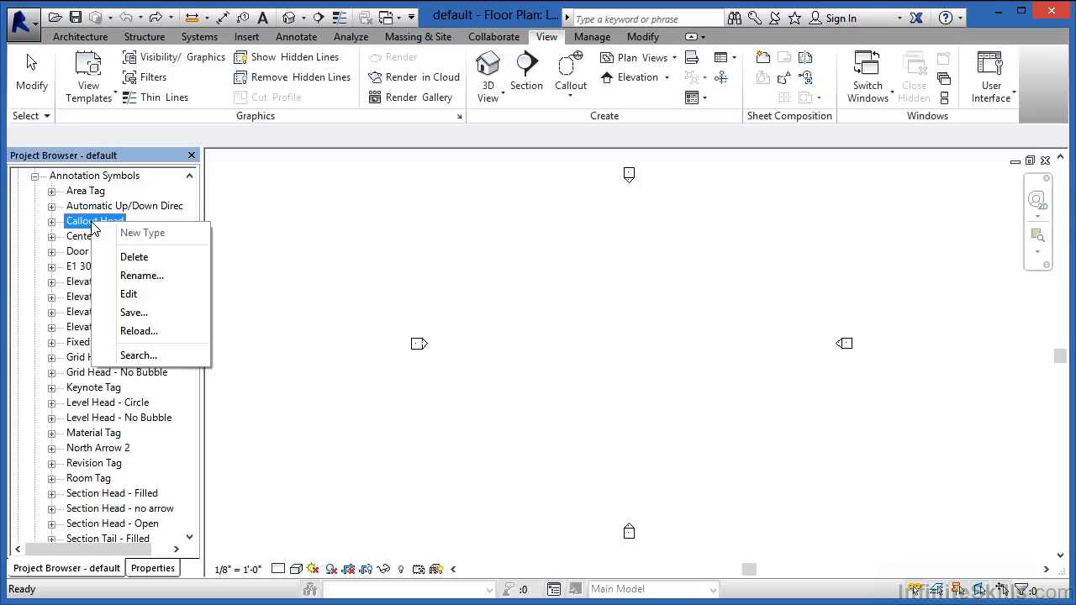
{"action": "left_click", "coordinate": [141, 293]}
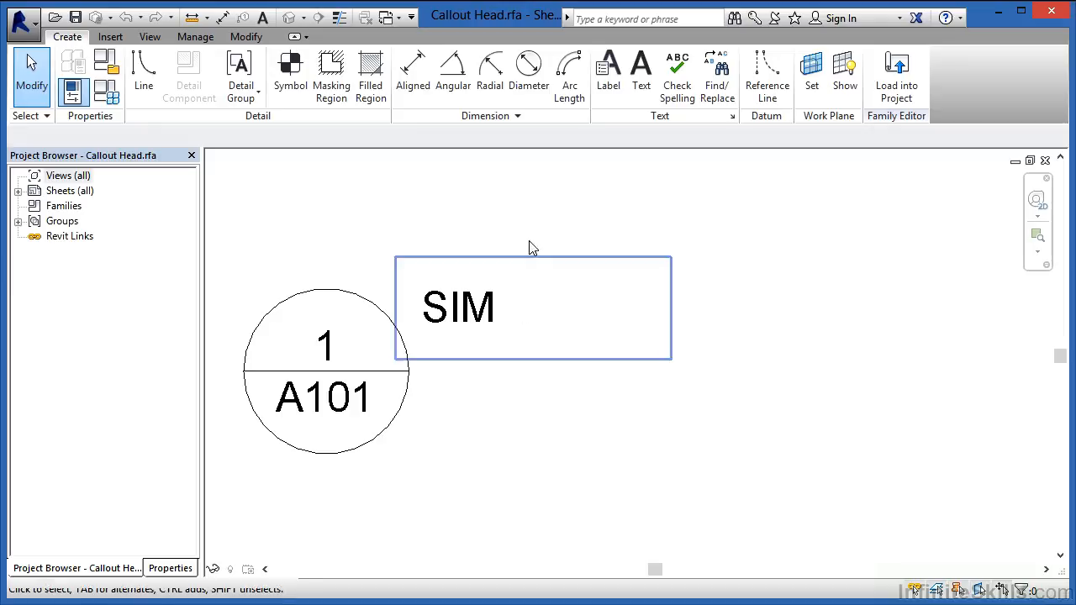
Step: Try replacing the Reference Label parameter of the SIM label with Detail Number
{"action": "left_click", "coordinate": [468, 332]}
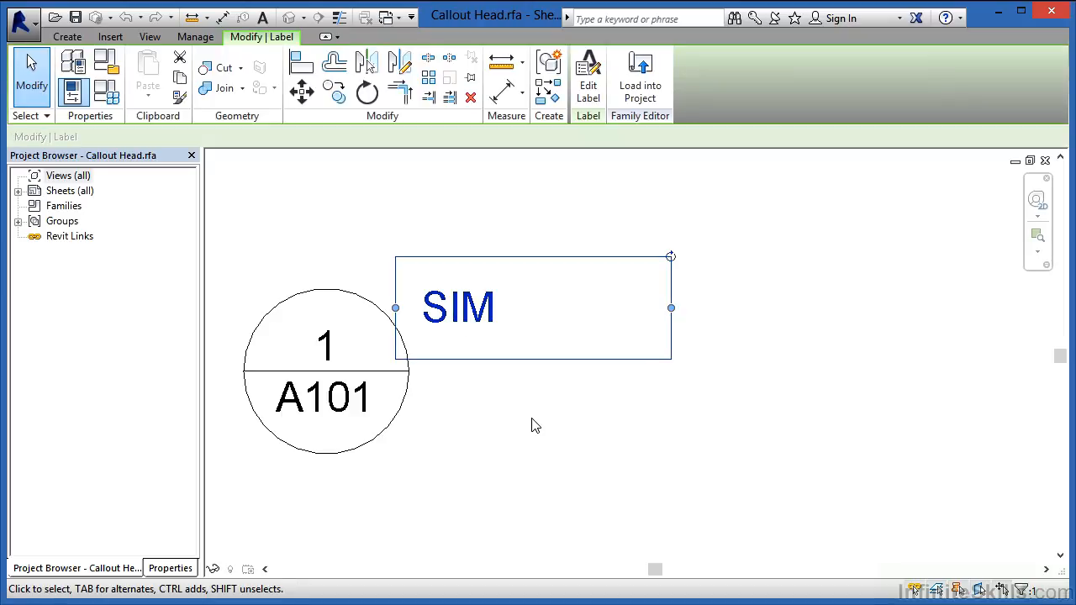
{"action": "left_click", "coordinate": [588, 93]}
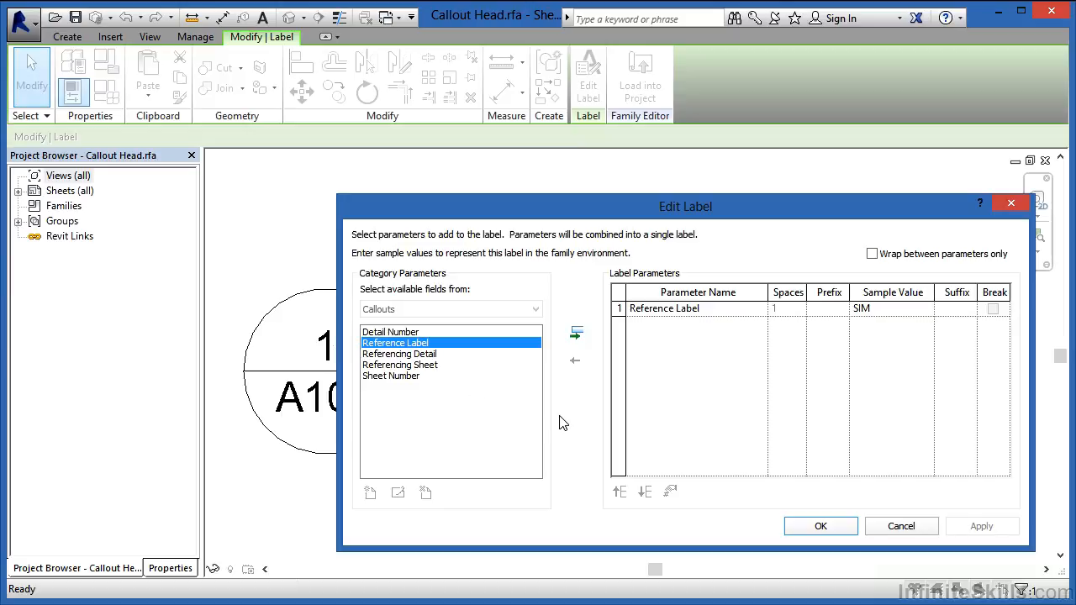
{"action": "left_click", "coordinate": [620, 308]}
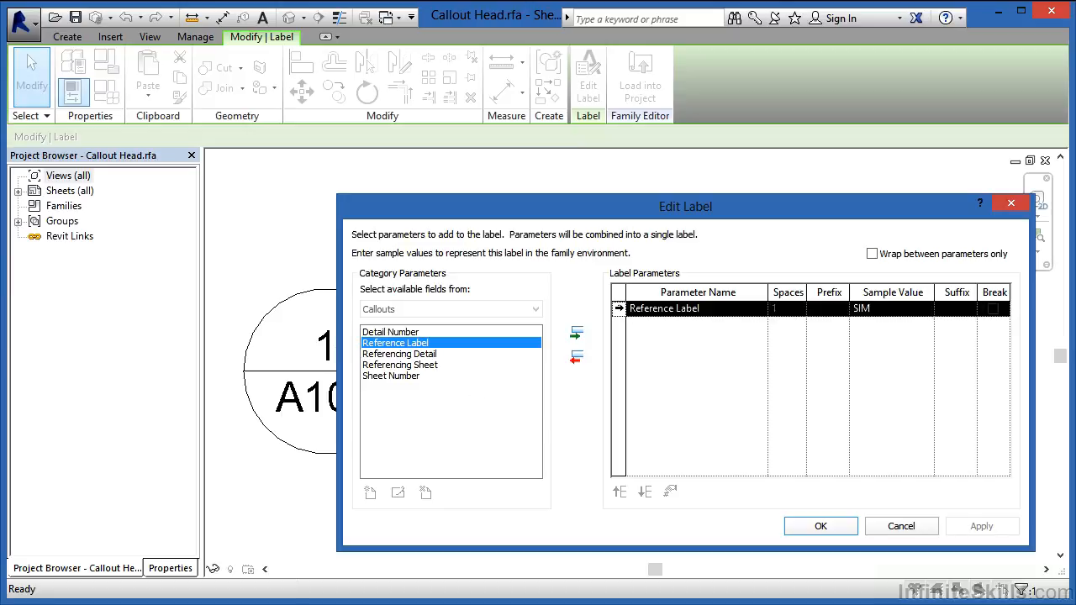
{"action": "left_click", "coordinate": [577, 360]}
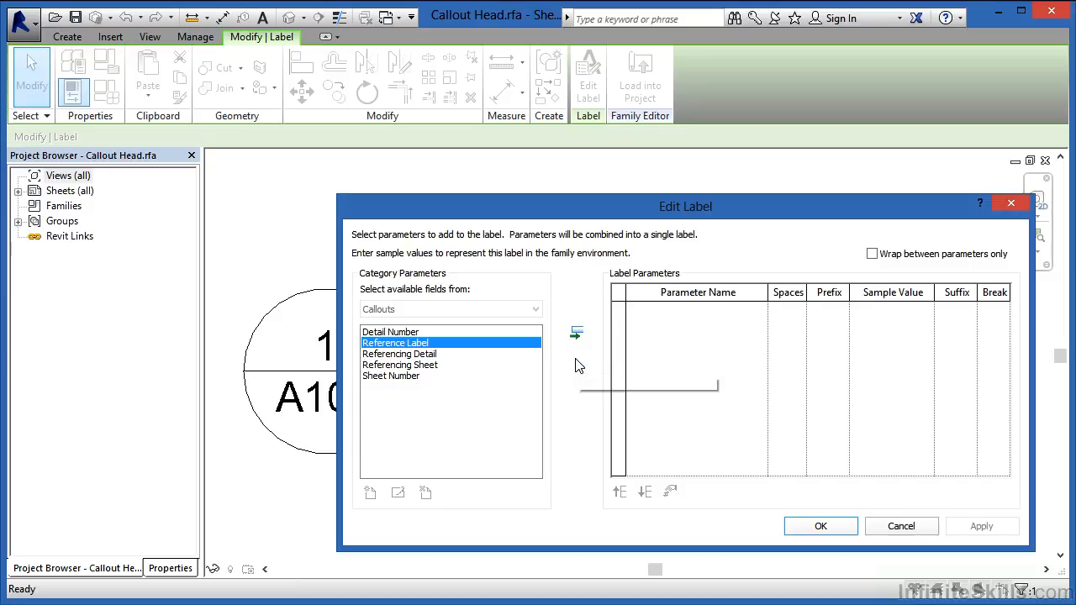
{"action": "left_click", "coordinate": [406, 333]}
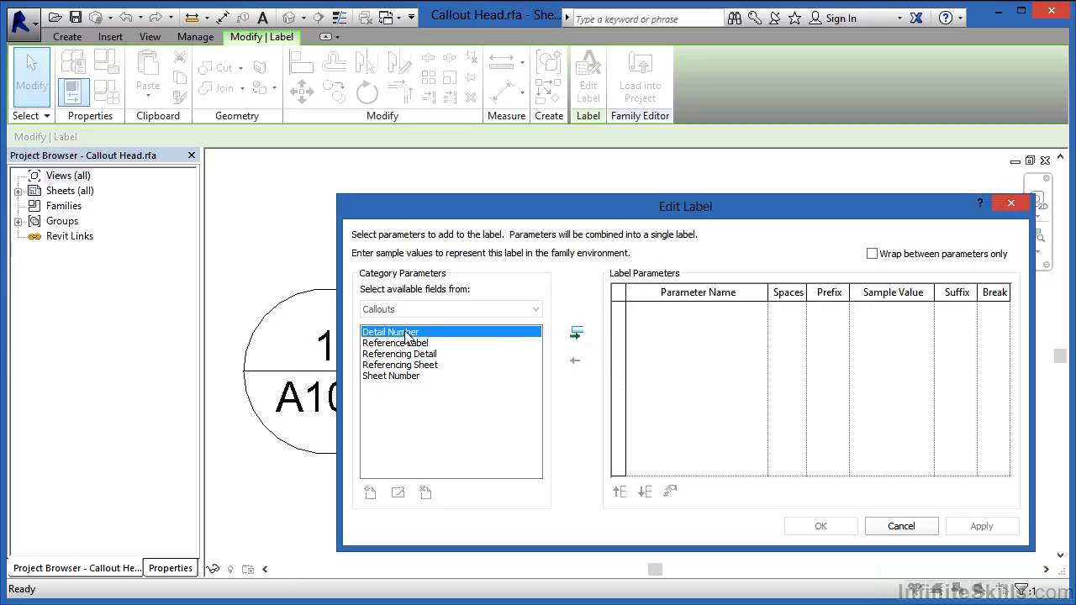
{"action": "left_click", "coordinate": [577, 337]}
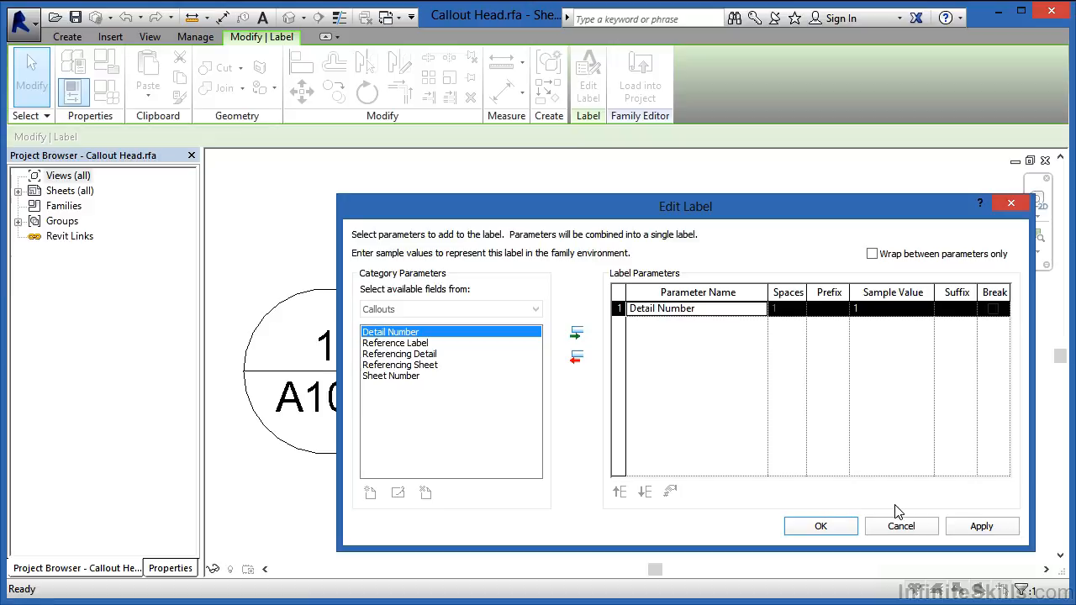
{"action": "left_click", "coordinate": [909, 530]}
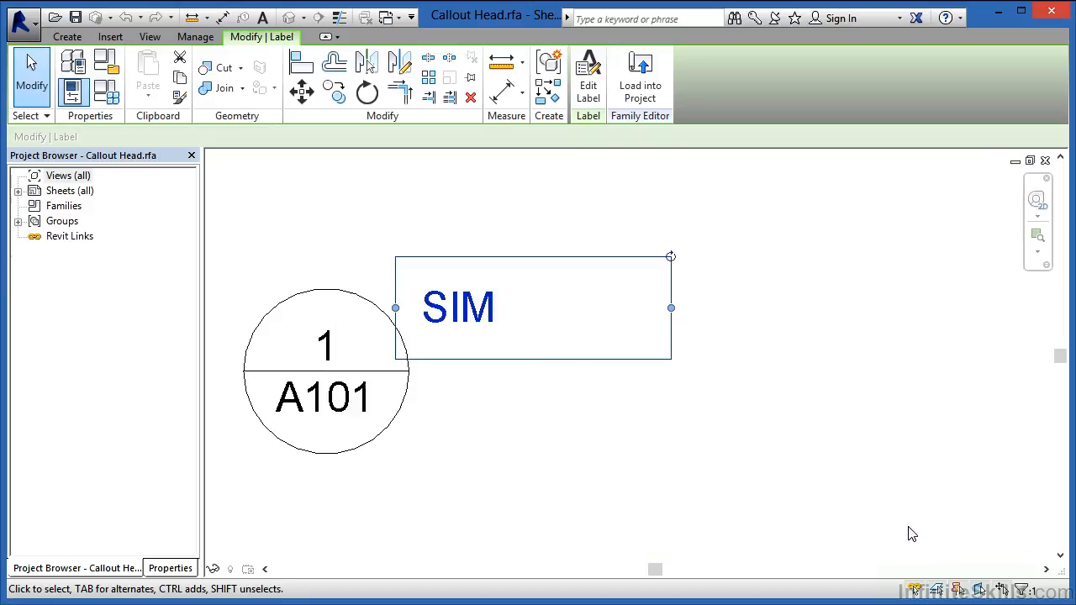
{"action": "left_click", "coordinate": [502, 394]}
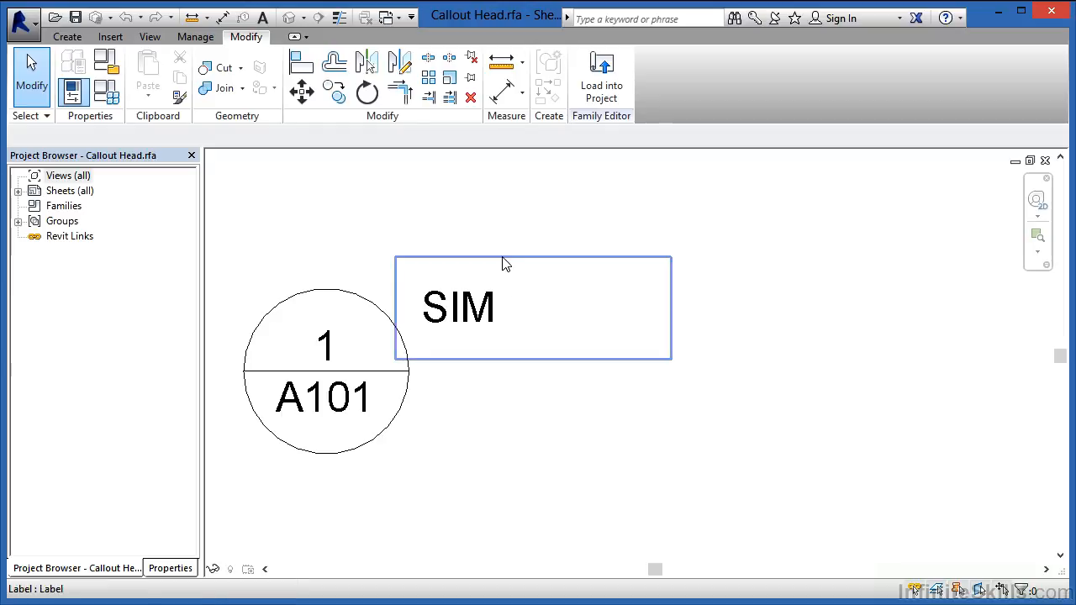
Step: Load the Callout Head family into the default.rte project
{"action": "left_click", "coordinate": [70, 42]}
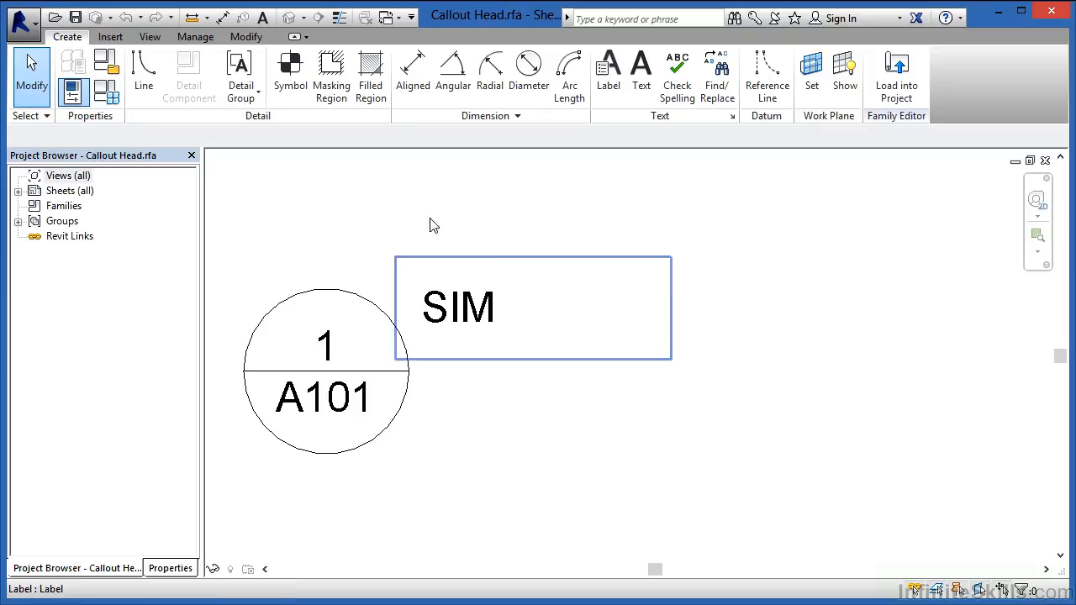
{"action": "left_click", "coordinate": [248, 38]}
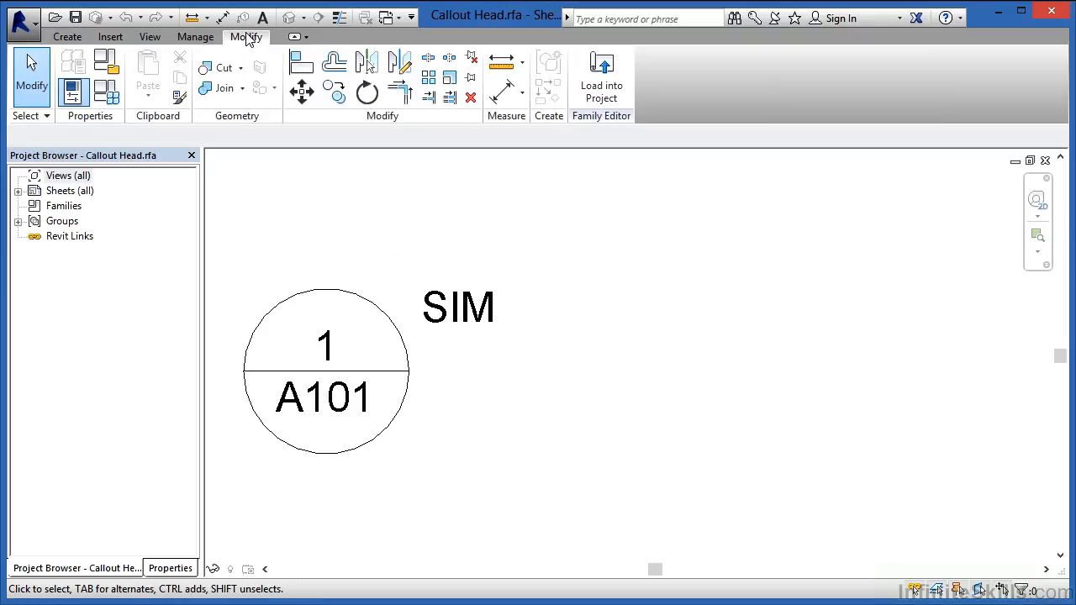
{"action": "left_click", "coordinate": [602, 100]}
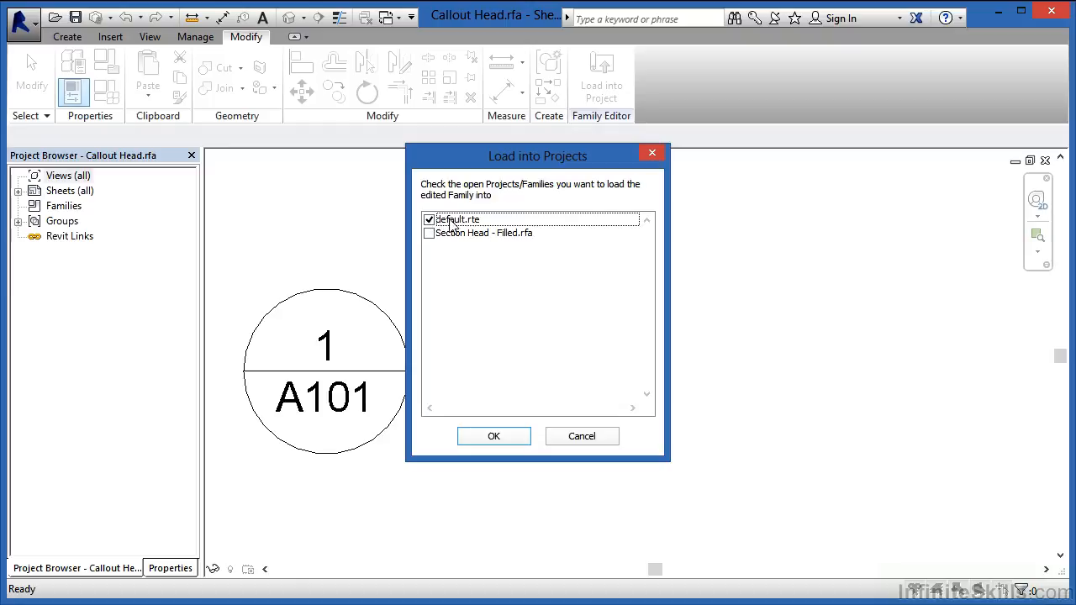
{"action": "left_click", "coordinate": [514, 439]}
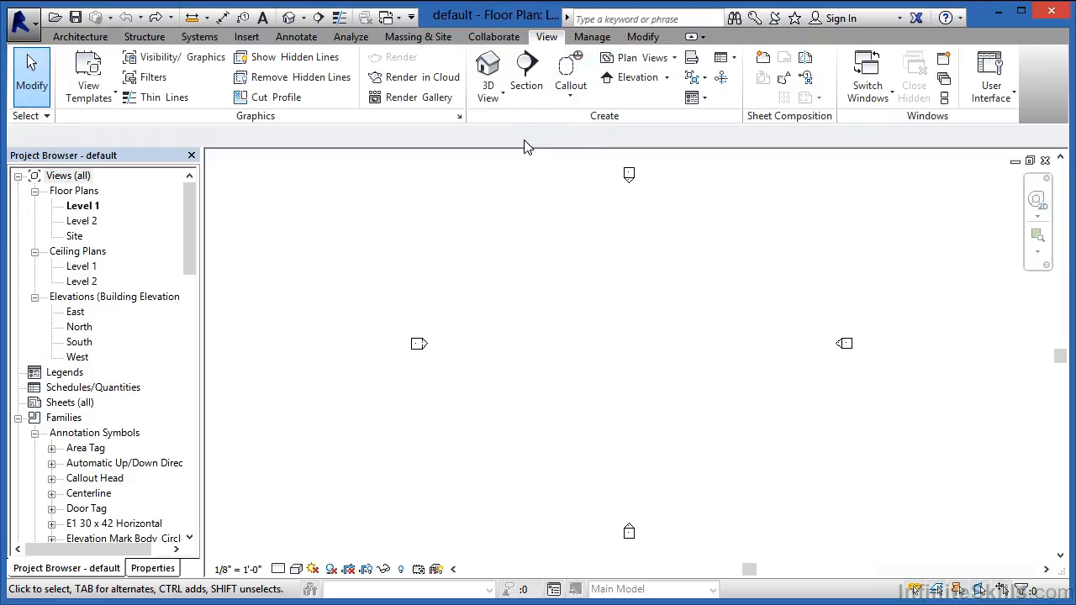
Step: Check which callout head the Callout Tag type "Callout Head w 1/8" Corner Radius" uses in its type properties
{"action": "left_click", "coordinate": [595, 39]}
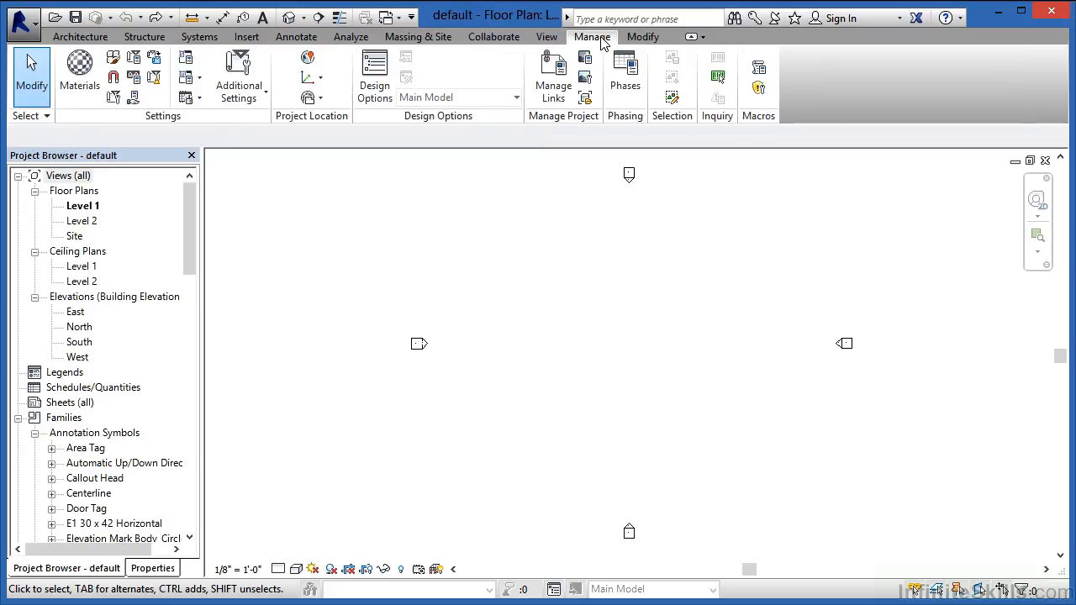
{"action": "left_click", "coordinate": [242, 91]}
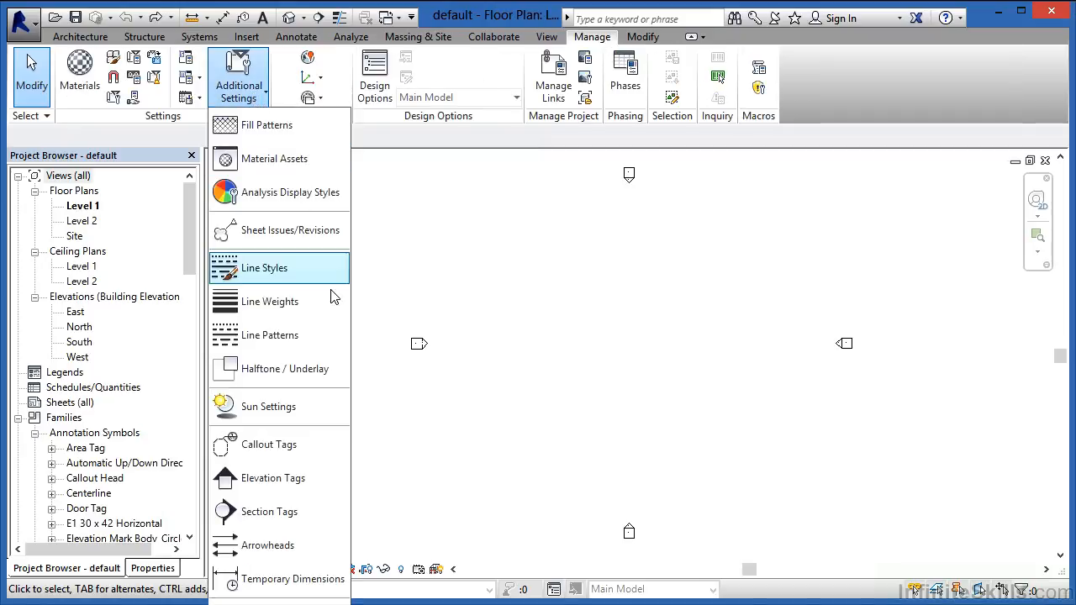
{"action": "left_click", "coordinate": [278, 445]}
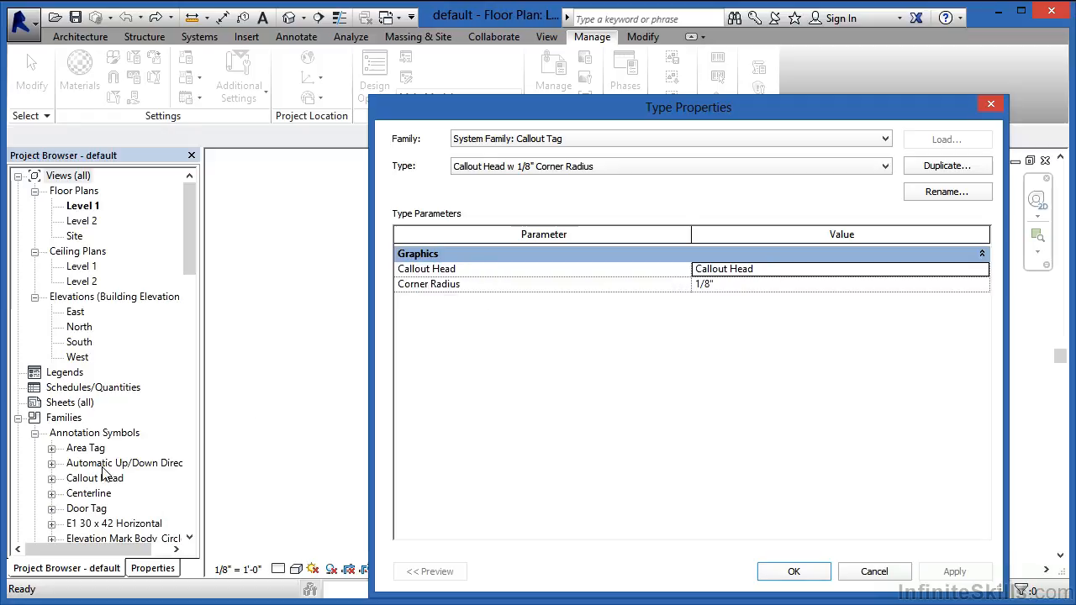
{"action": "left_click", "coordinate": [771, 270]}
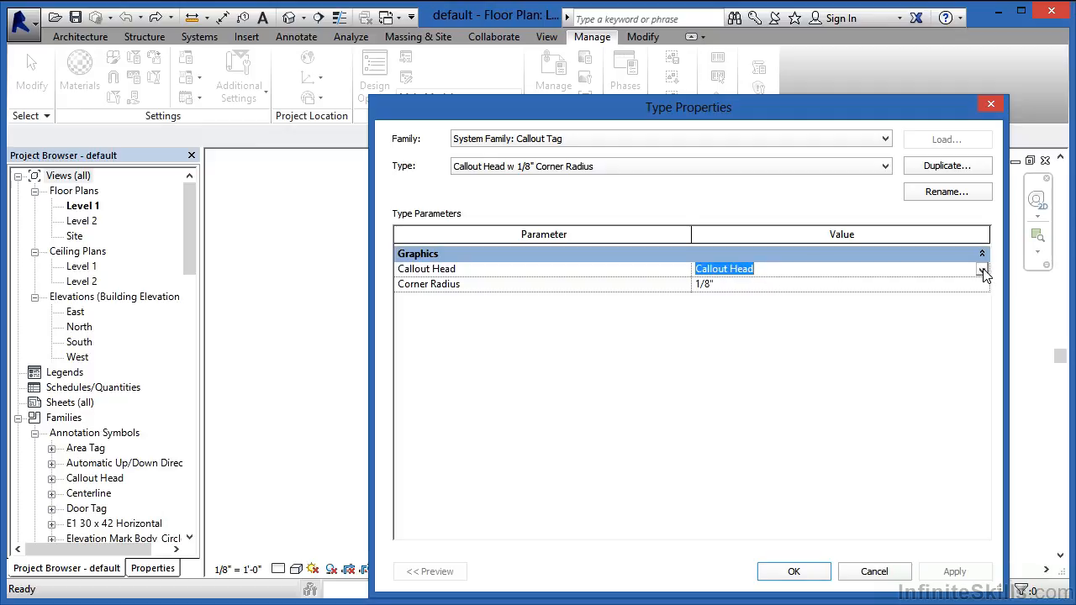
{"action": "left_click", "coordinate": [641, 318]}
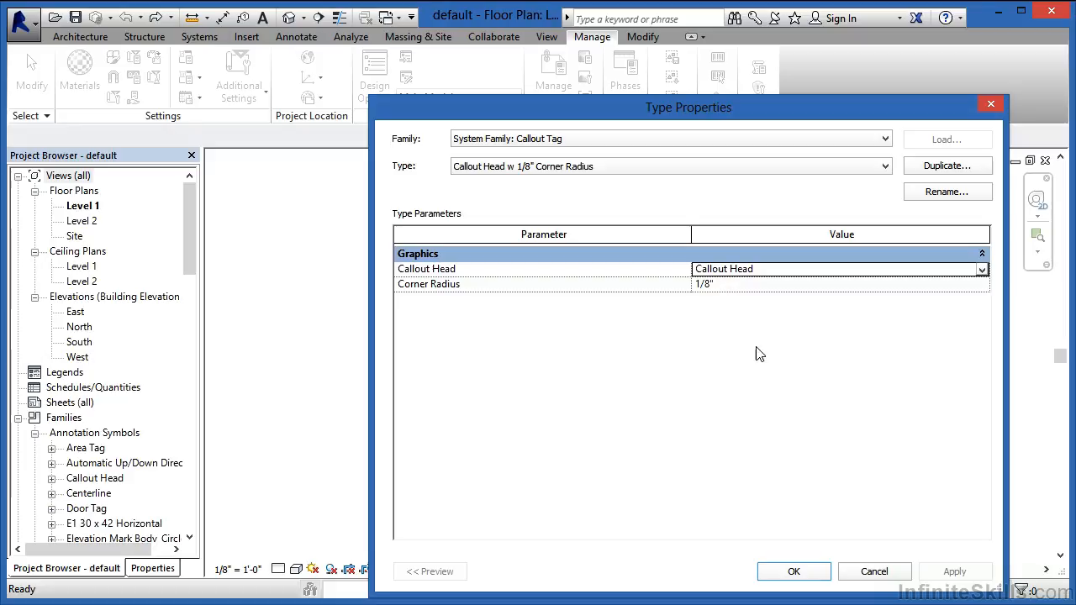
{"action": "left_click", "coordinate": [795, 572]}
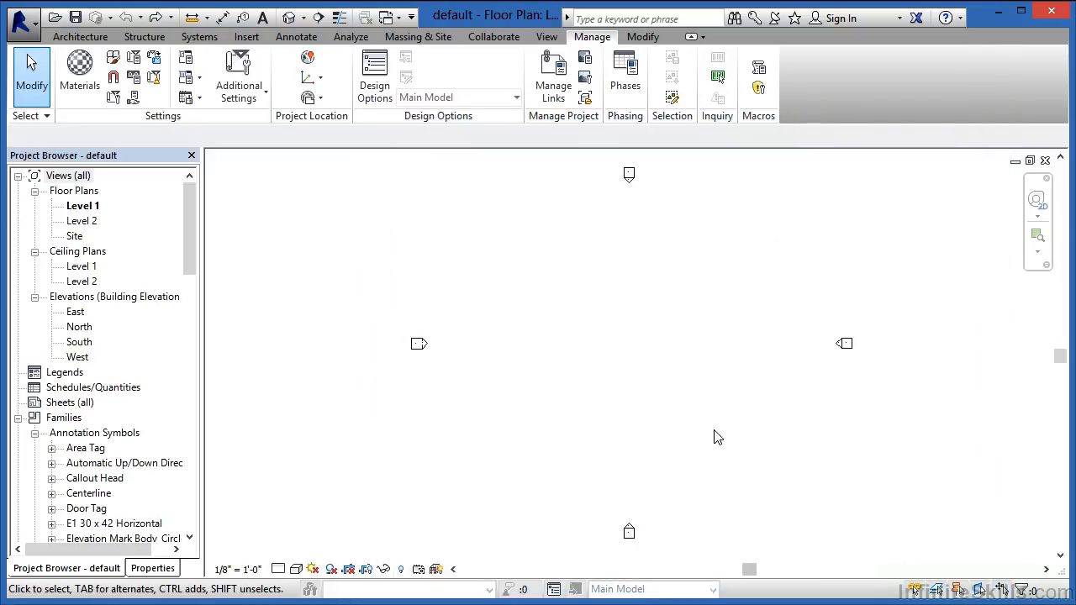
Step: Place a rectangular callout in the Level 1 floor plan, between the four elevation markers
{"action": "left_click", "coordinate": [544, 39]}
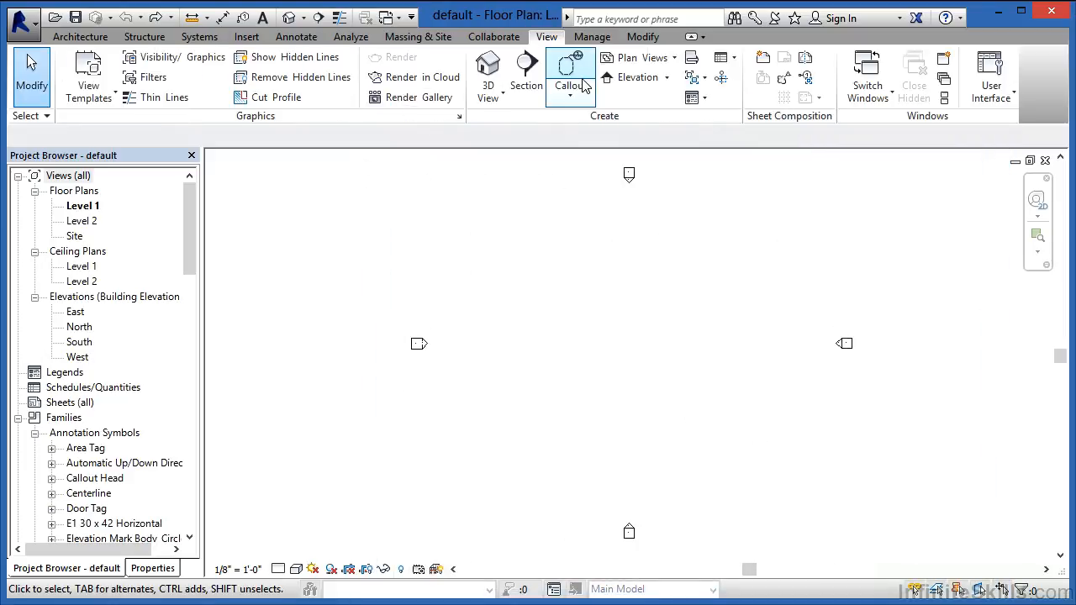
{"action": "left_click", "coordinate": [571, 69]}
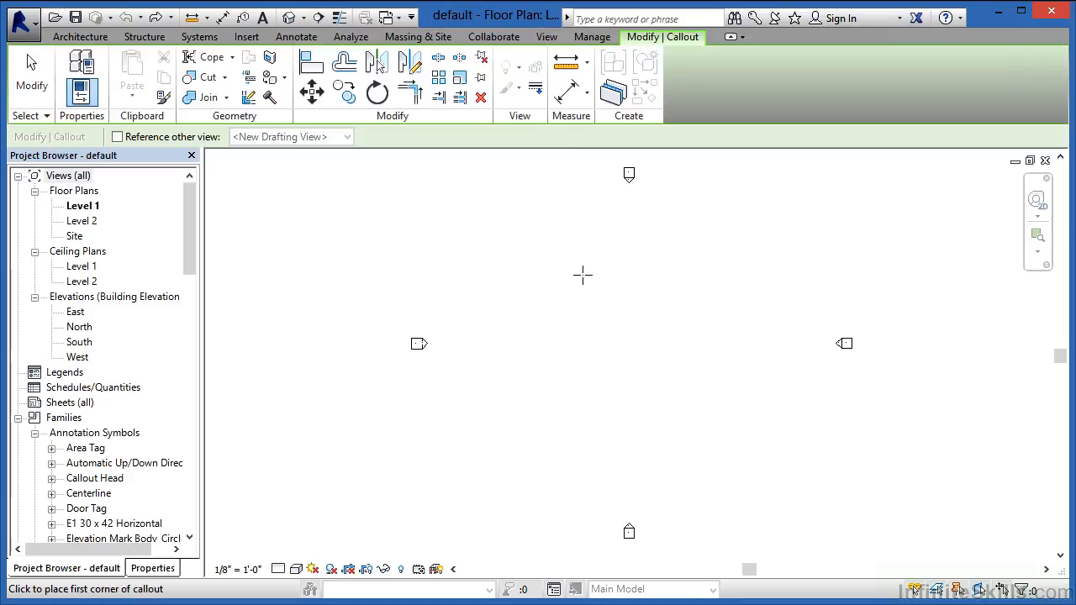
{"action": "left_click", "coordinate": [534, 335]}
{"action": "left_click", "coordinate": [600, 370]}
{"action": "scroll", "coordinate": [543, 343], "scroll_direction": "up", "scroll_amount": 5}
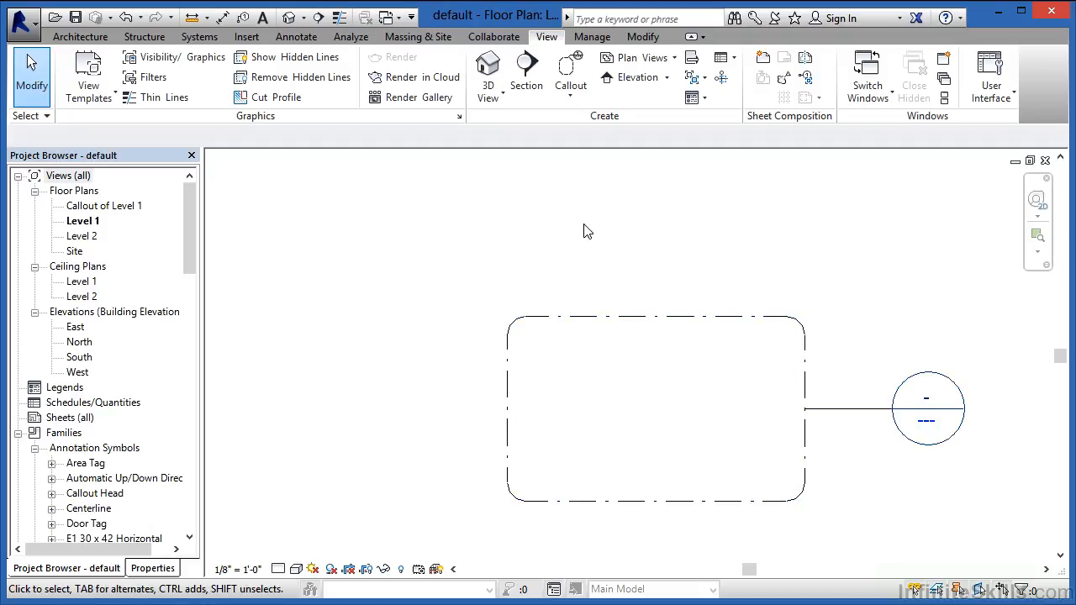
Step: Set the corner radius of the Callout Tag type to 1/4"
{"action": "left_click", "coordinate": [599, 38]}
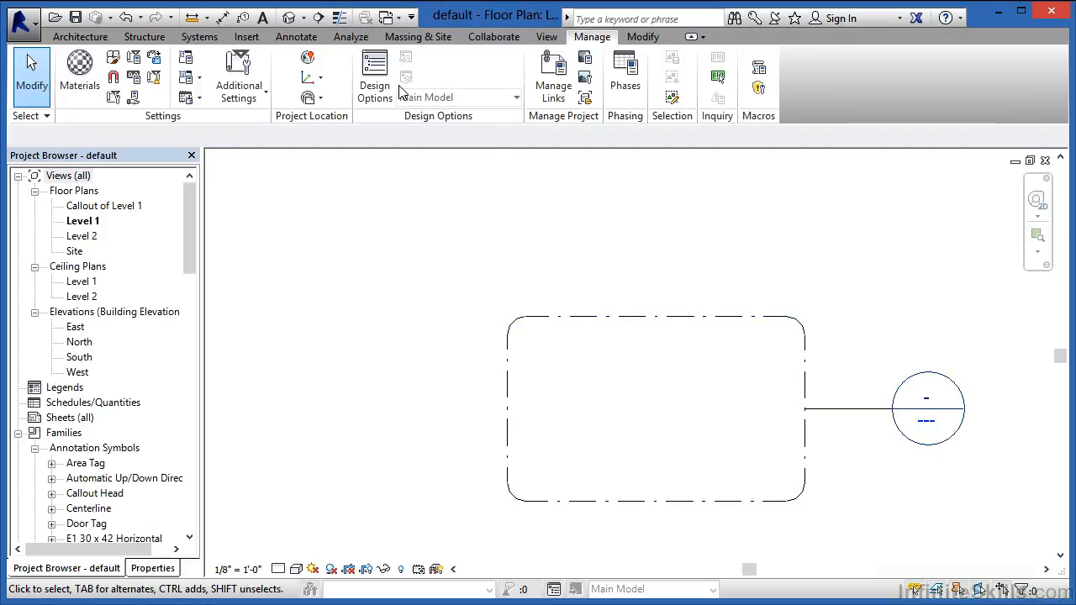
{"action": "left_click", "coordinate": [243, 109]}
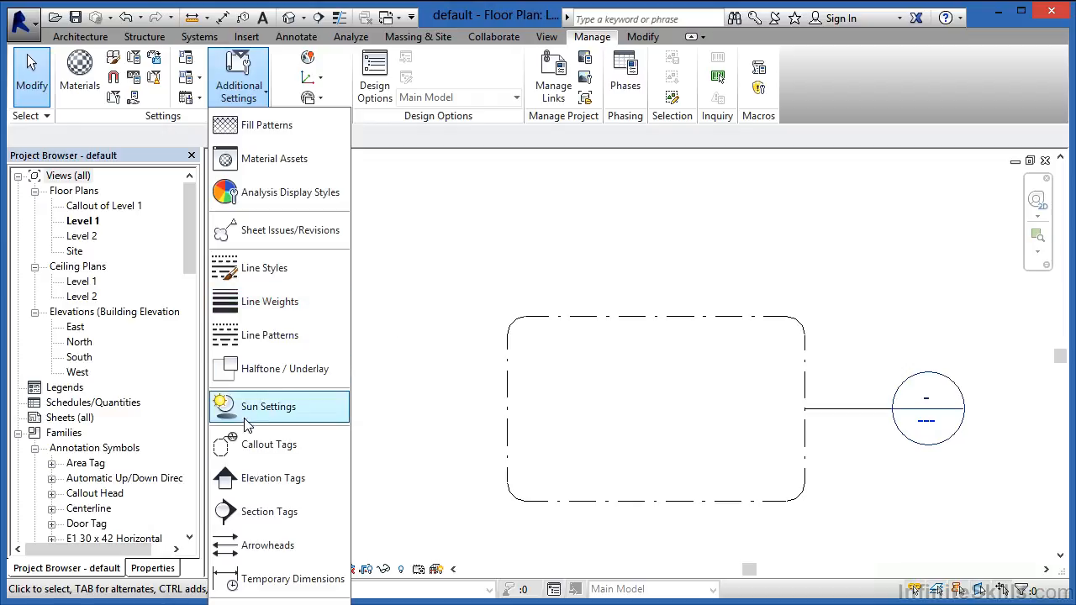
{"action": "left_click", "coordinate": [258, 445]}
{"action": "left_click", "coordinate": [711, 284]}
{"action": "left_click", "coordinate": [710, 284]}
{"action": "type", "text": "4"}
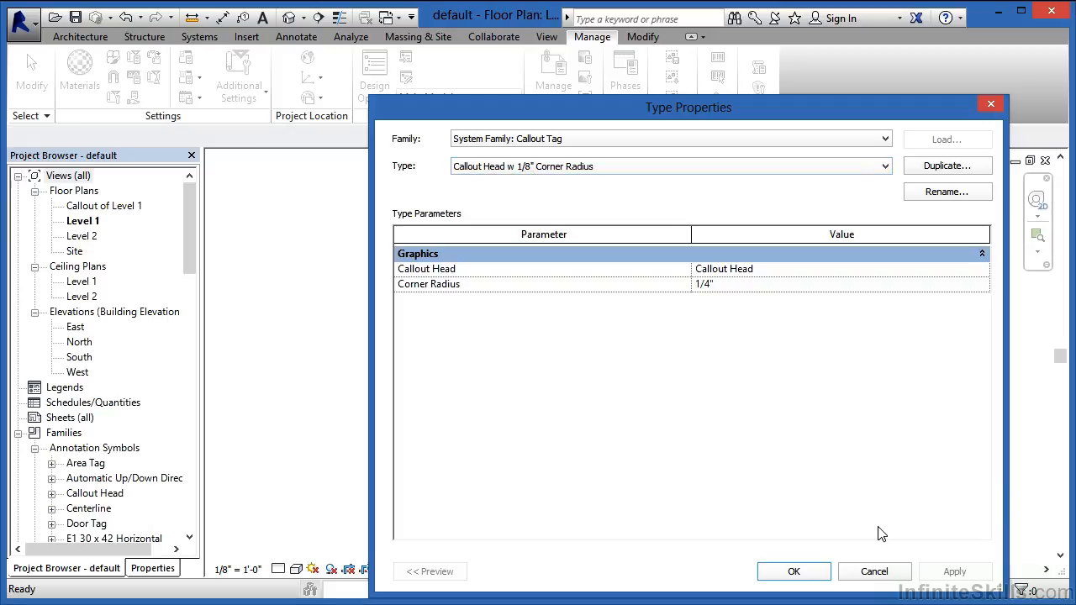
{"action": "left_click", "coordinate": [792, 571]}
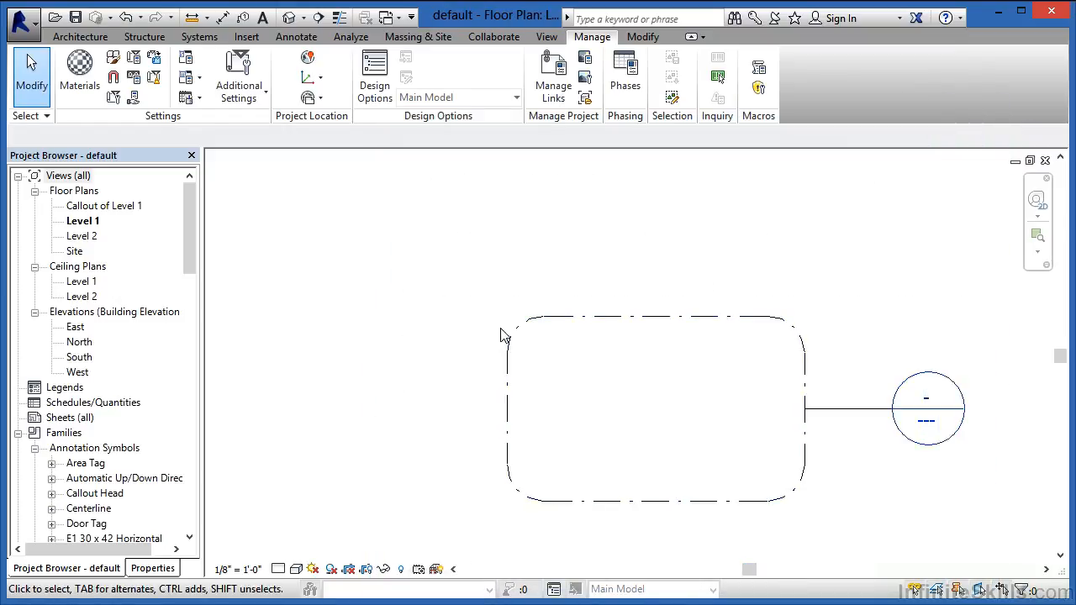
Step: Undo the corner radius change, redo it to compare the callout outlines, and undo it again
{"action": "left_click", "coordinate": [127, 18]}
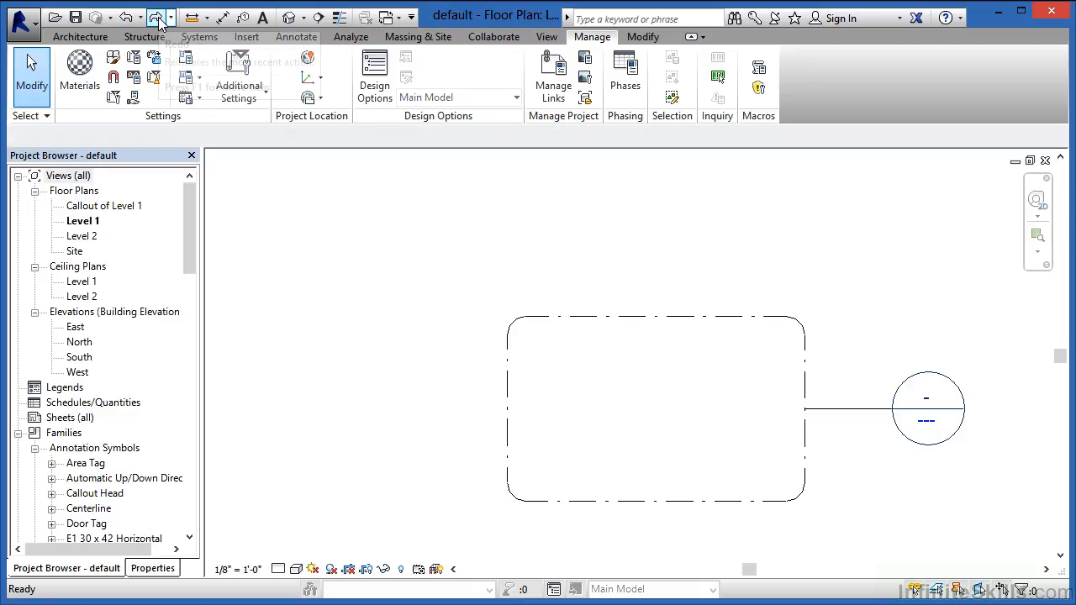
{"action": "left_click", "coordinate": [157, 17]}
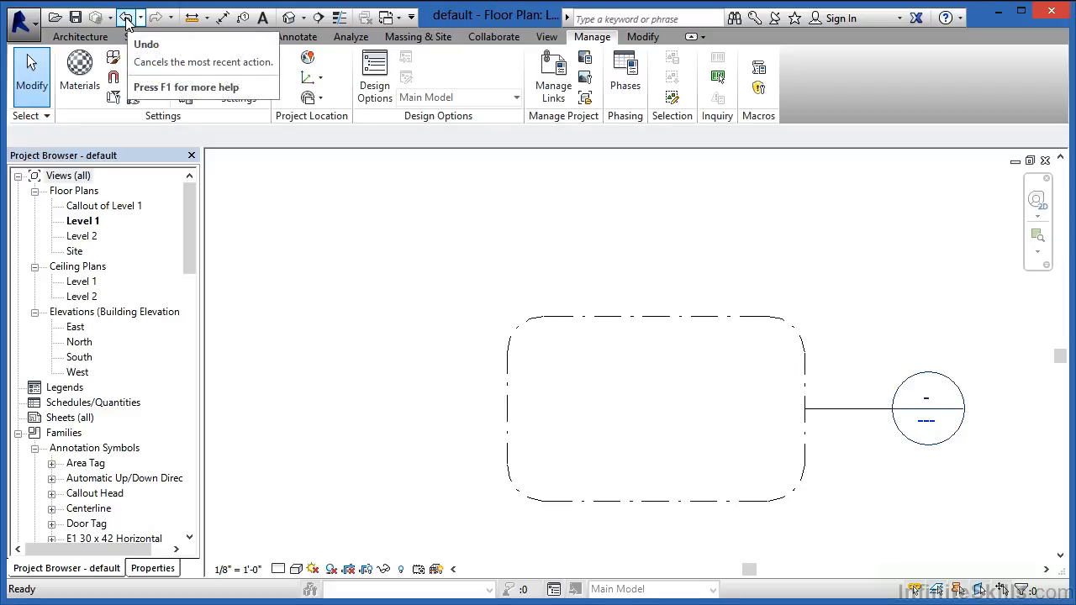
{"action": "left_click", "coordinate": [126, 18]}
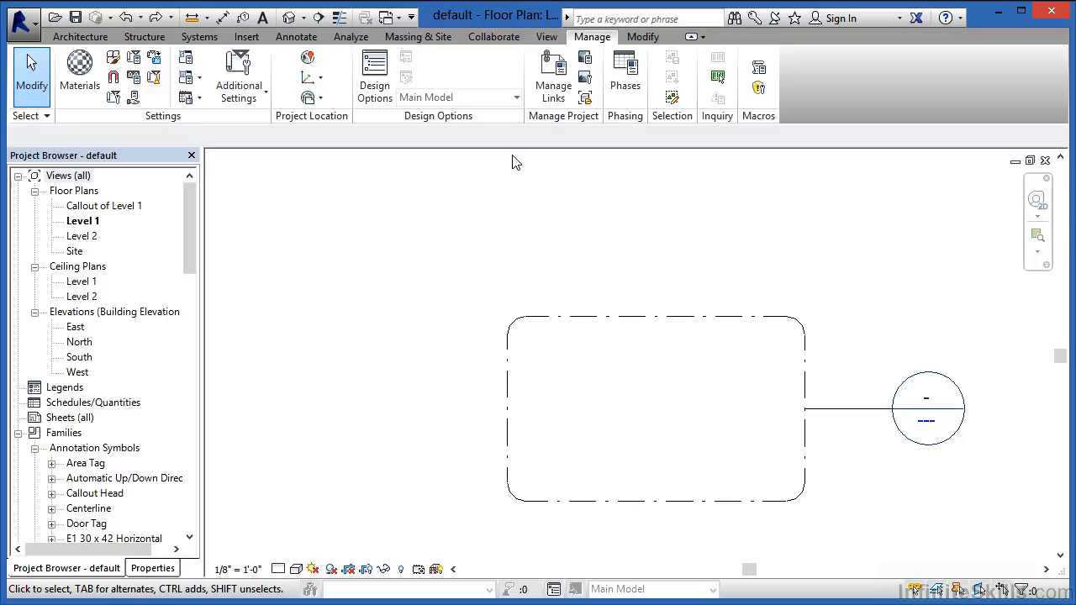
{"action": "left_click", "coordinate": [252, 92]}
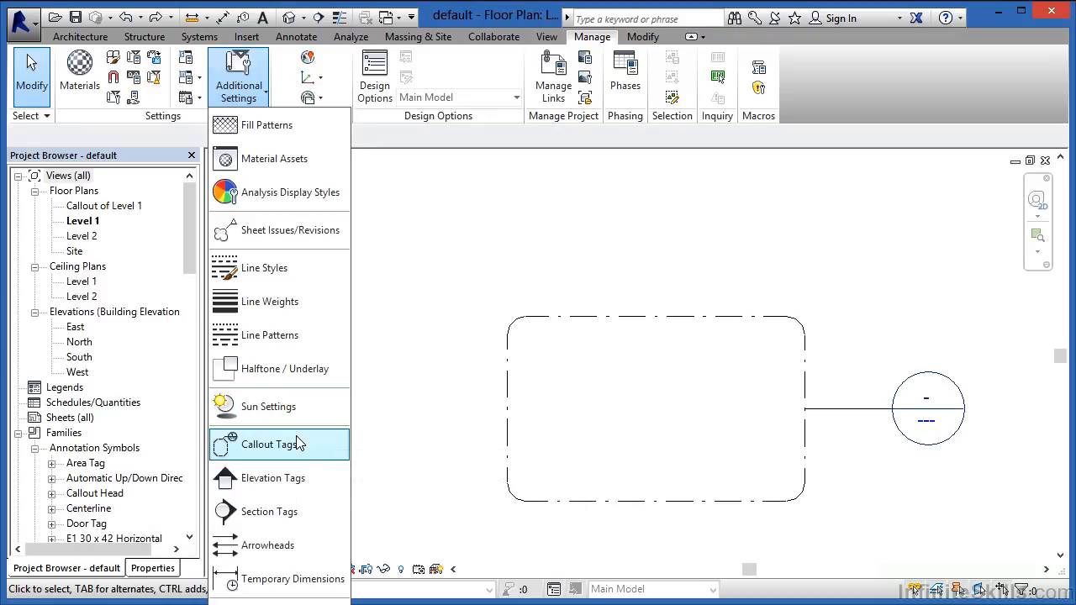
{"action": "left_click", "coordinate": [424, 461]}
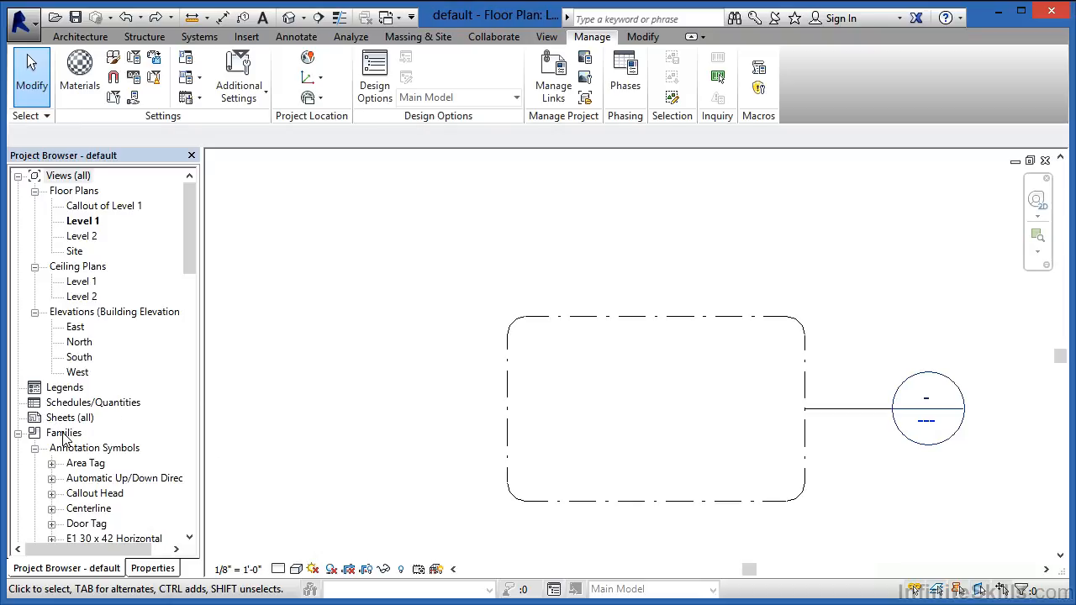
Step: Reopen the Callout Head annotation symbol family for editing from the project
{"action": "right_click", "coordinate": [81, 498]}
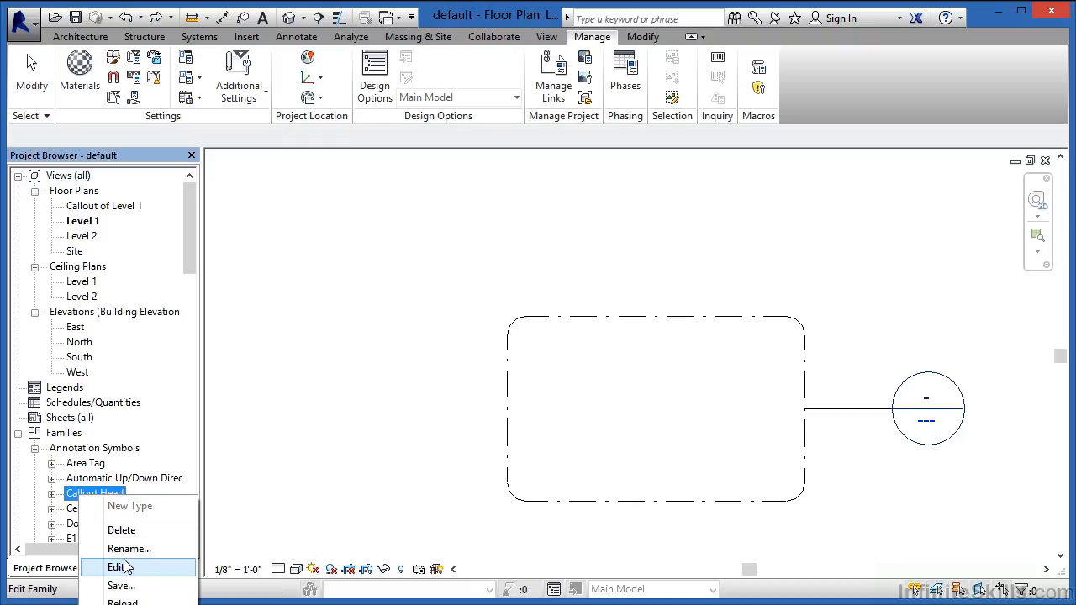